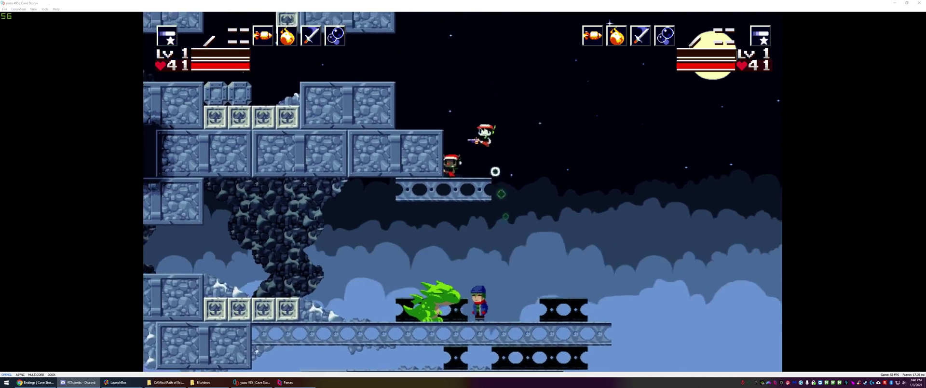
{"action": "key", "text": "z"}
{"action": "key", "text": "z"}
Jump both characters onto the higher Outer Wall ledges, then view and close the Outer Wall map.
{"action": "key", "text": "Left"}
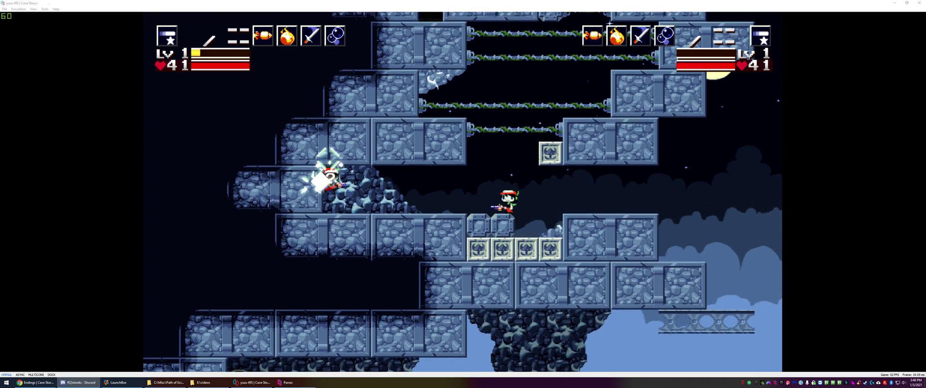
{"action": "key", "text": "z"}
{"action": "key", "text": "x"}
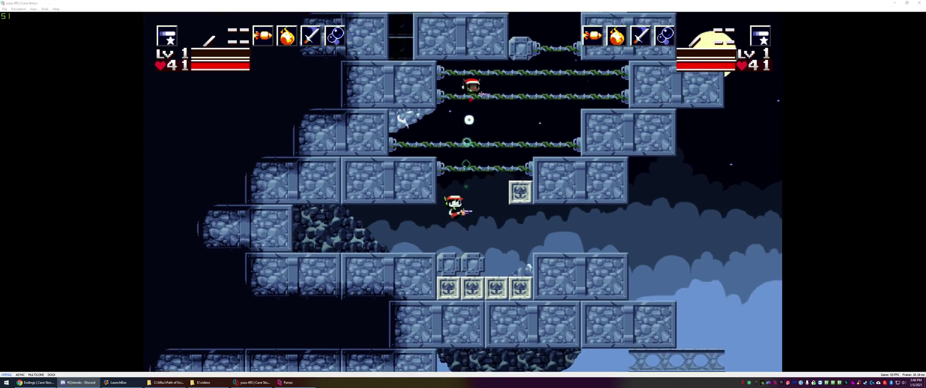
{"action": "key", "text": "z"}
{"action": "key", "text": "z"}
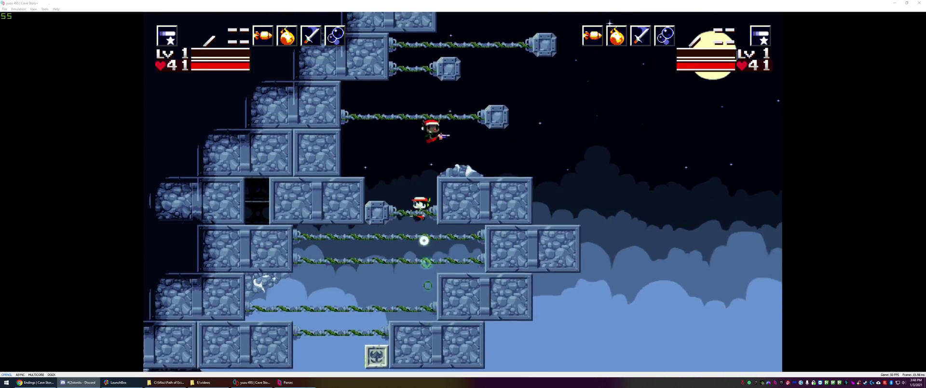
{"action": "key", "text": "z"}
{"action": "key", "text": "z"}
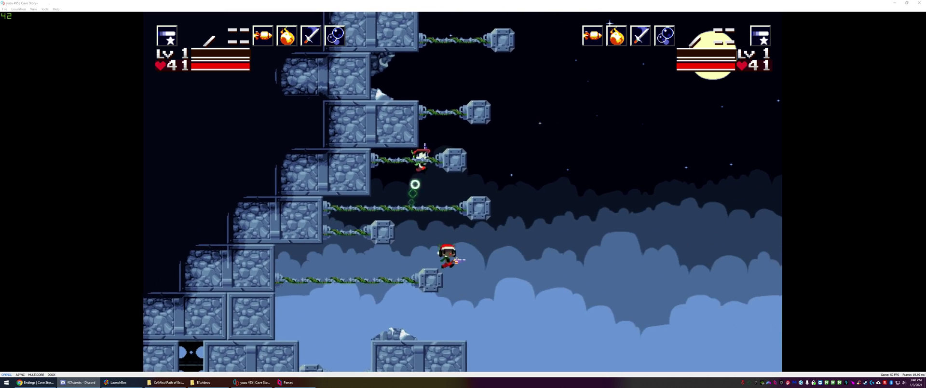
{"action": "key", "text": "w"}
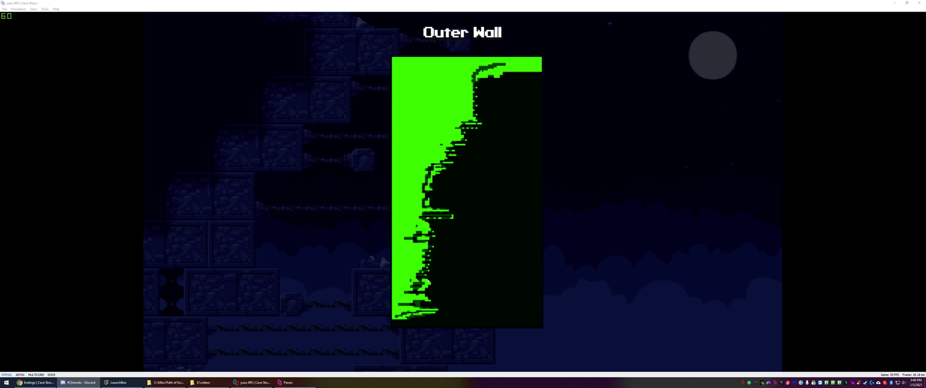
{"action": "key", "text": "w"}
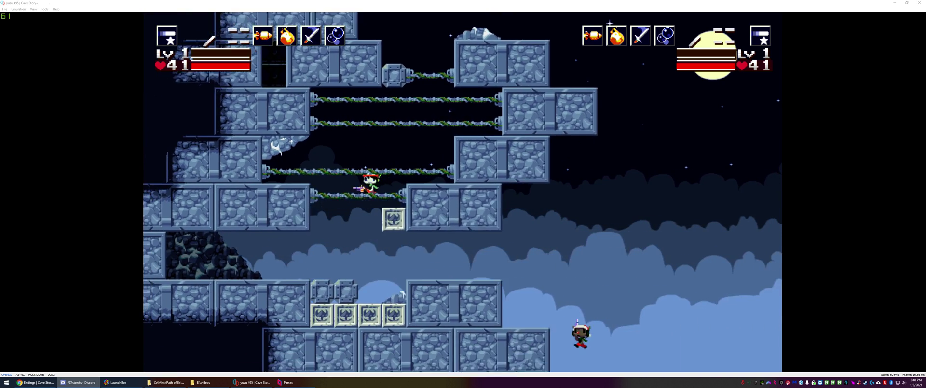
Drop both characters down and right onto the lower girder platforms.
{"action": "key", "text": "x"}
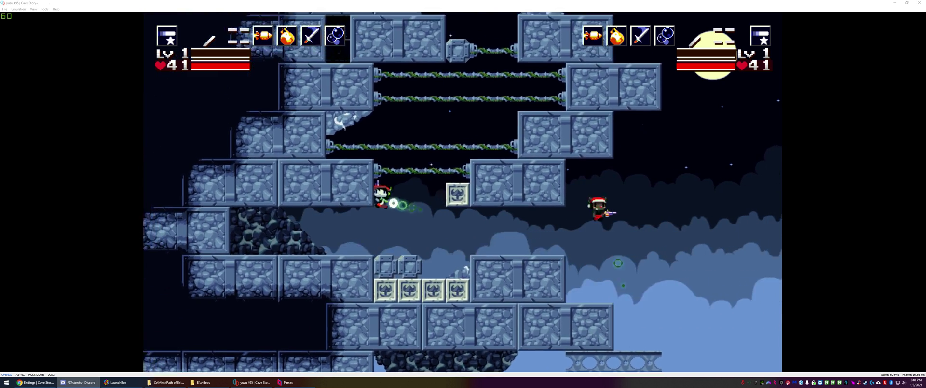
{"action": "key", "text": "Right"}
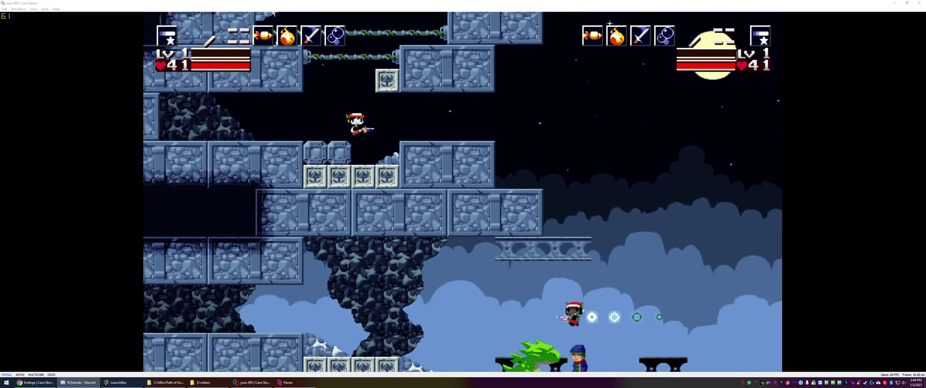
{"action": "key", "text": "Right"}
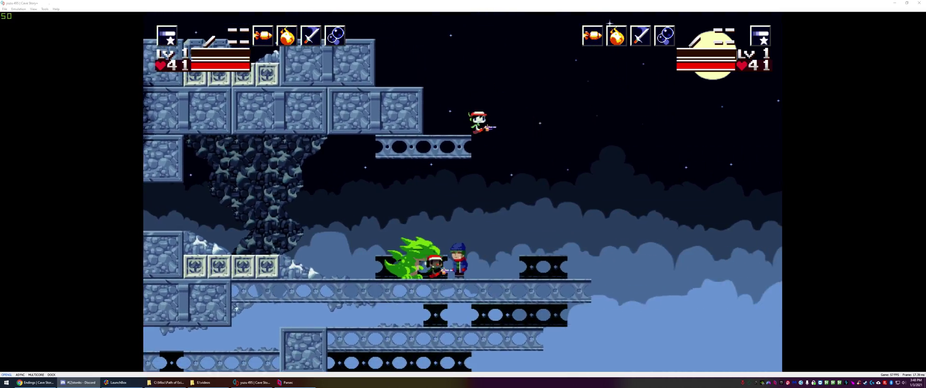
{"action": "key", "text": "Right"}
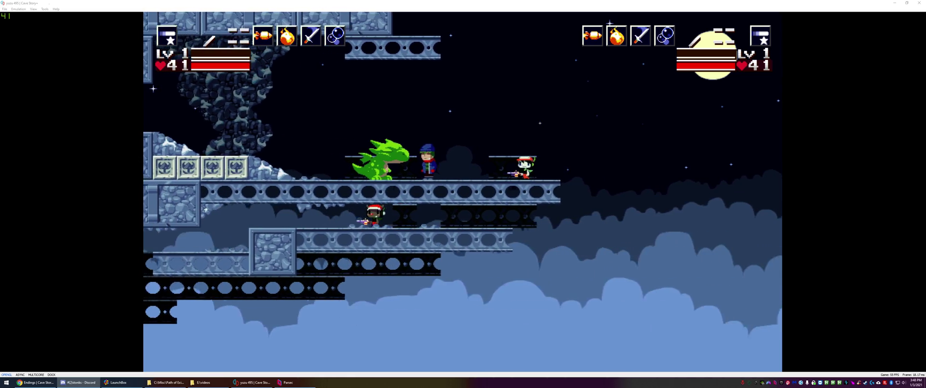
Walk along the platforms by the green dragon until one character falls off the edge.
{"action": "key", "text": "Left"}
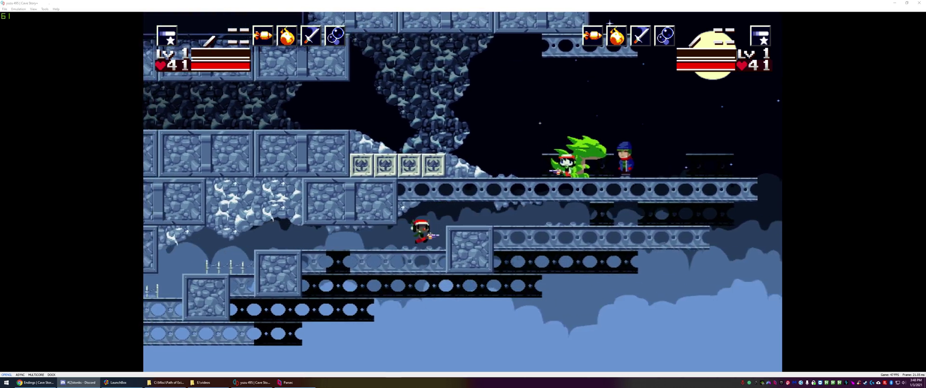
{"action": "key", "text": "Right"}
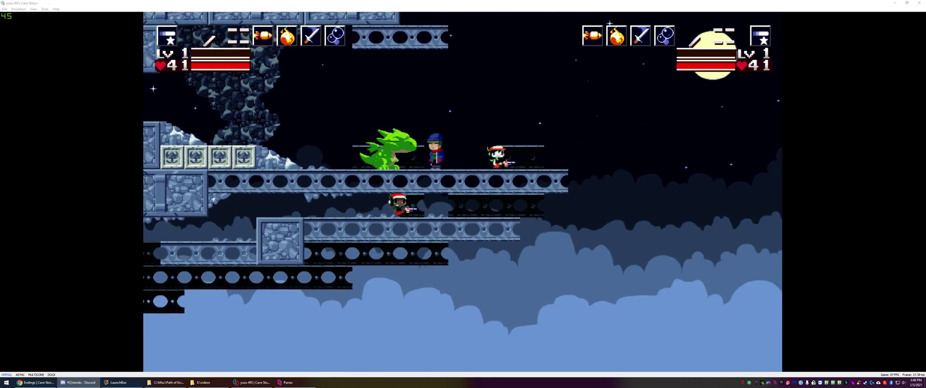
{"action": "key", "text": "Right"}
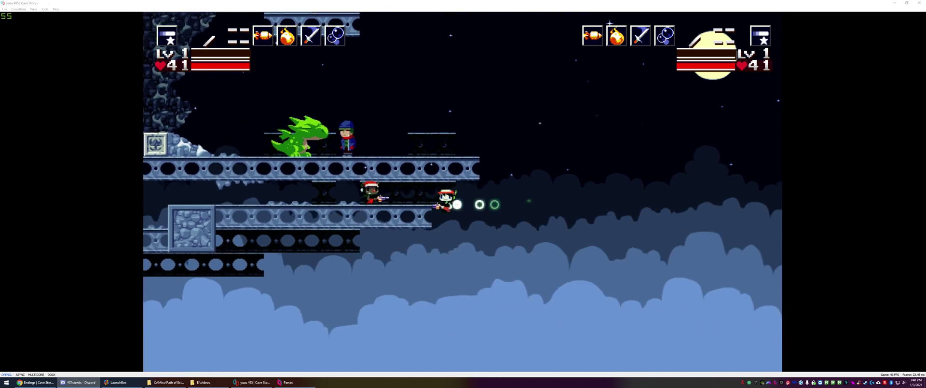
{"action": "key", "text": "Left"}
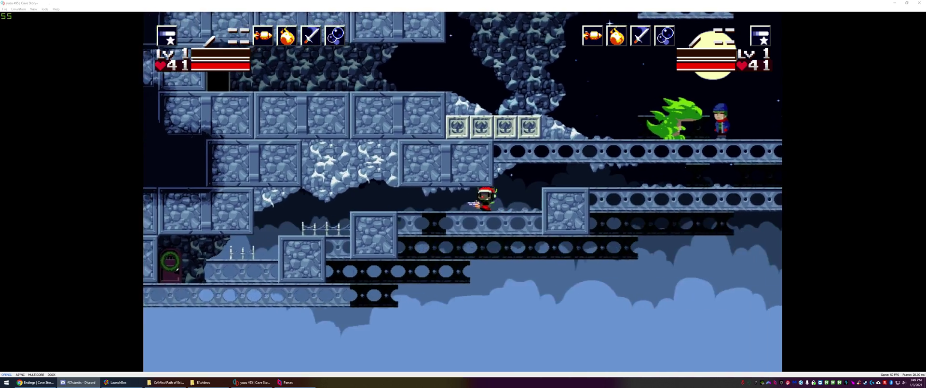
{"action": "key", "text": "Left"}
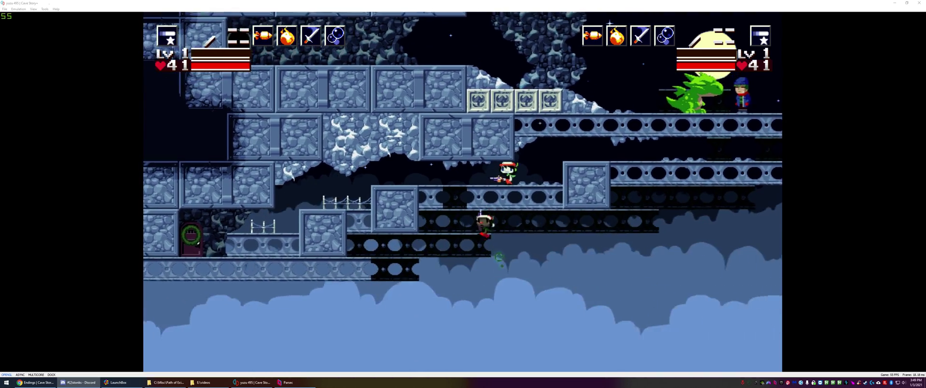
{"action": "key", "text": "Left"}
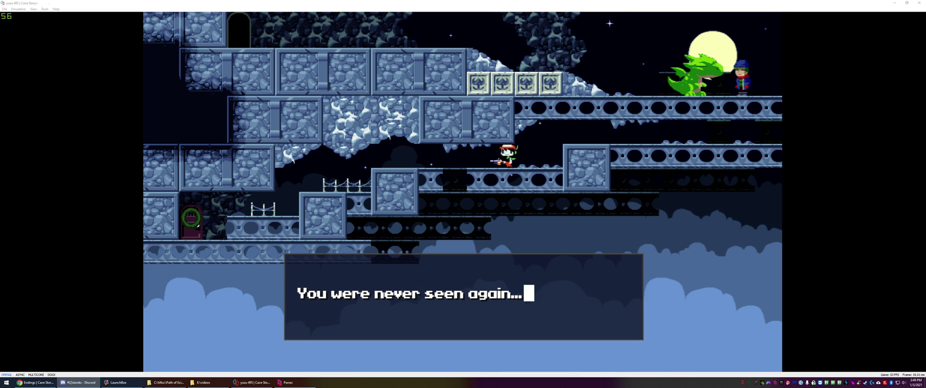
Choose YES at the retry prompt and respawn in the Egg Corridor.
{"action": "key", "text": "c"}
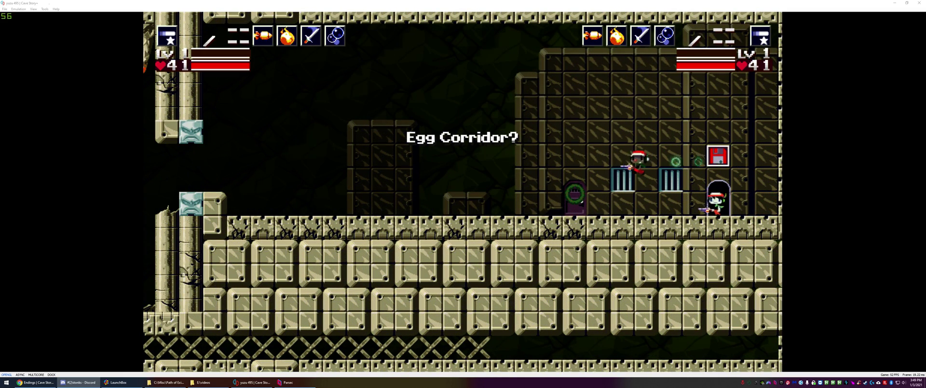
Enter Egg No. 00, use the computer, and advance Kazuma's dialogue about Misery.
{"action": "key", "text": "Down"}
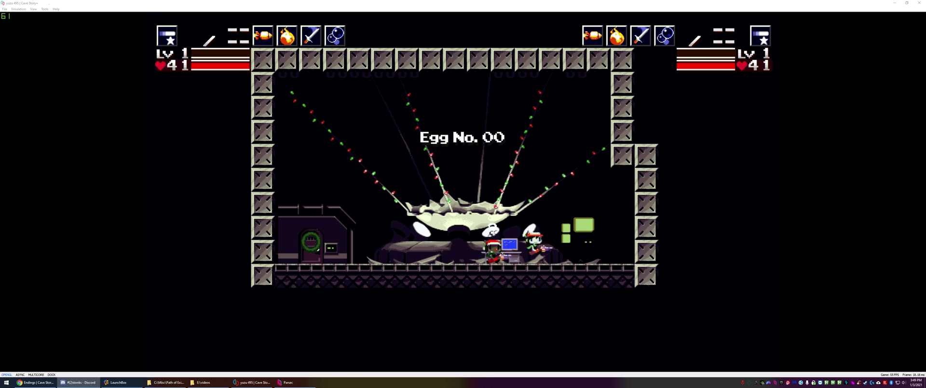
{"action": "key", "text": "Down"}
{"action": "key", "text": "z"}
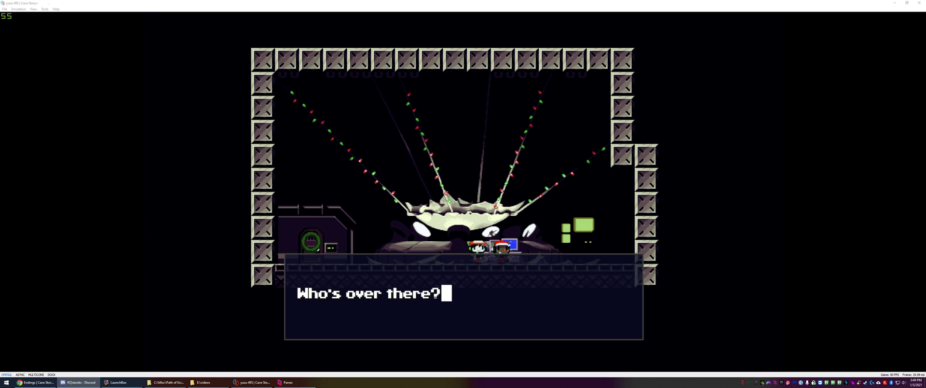
{"action": "key", "text": "z"}
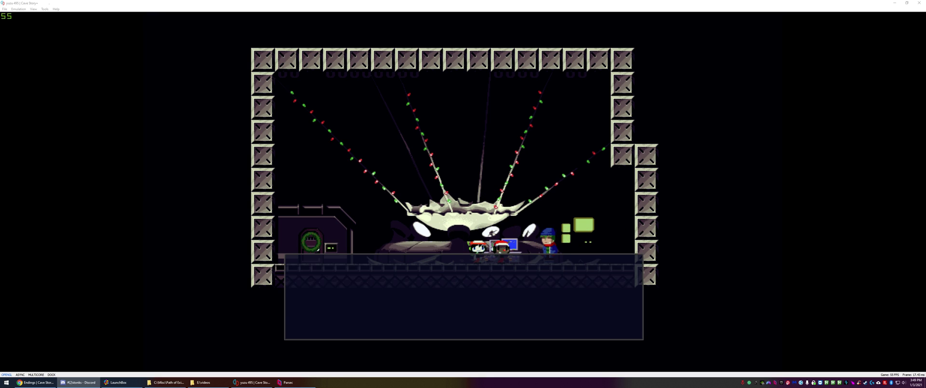
{"action": "key", "text": "z"}
{"action": "key", "text": "z"}
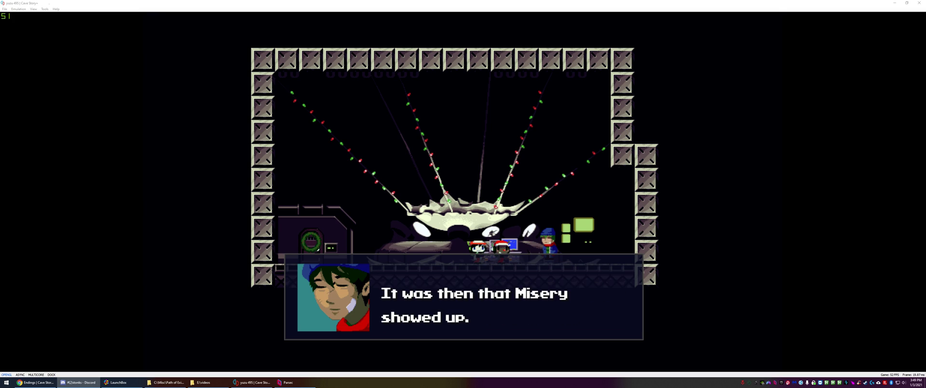
{"action": "key", "text": "z"}
{"action": "key", "text": "z"}
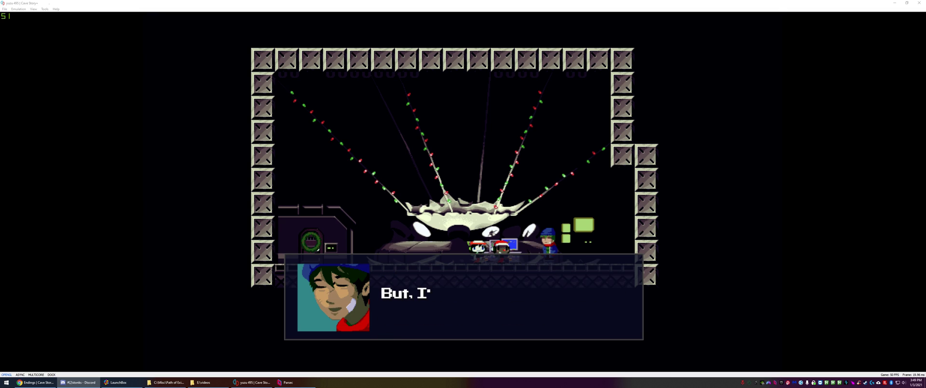